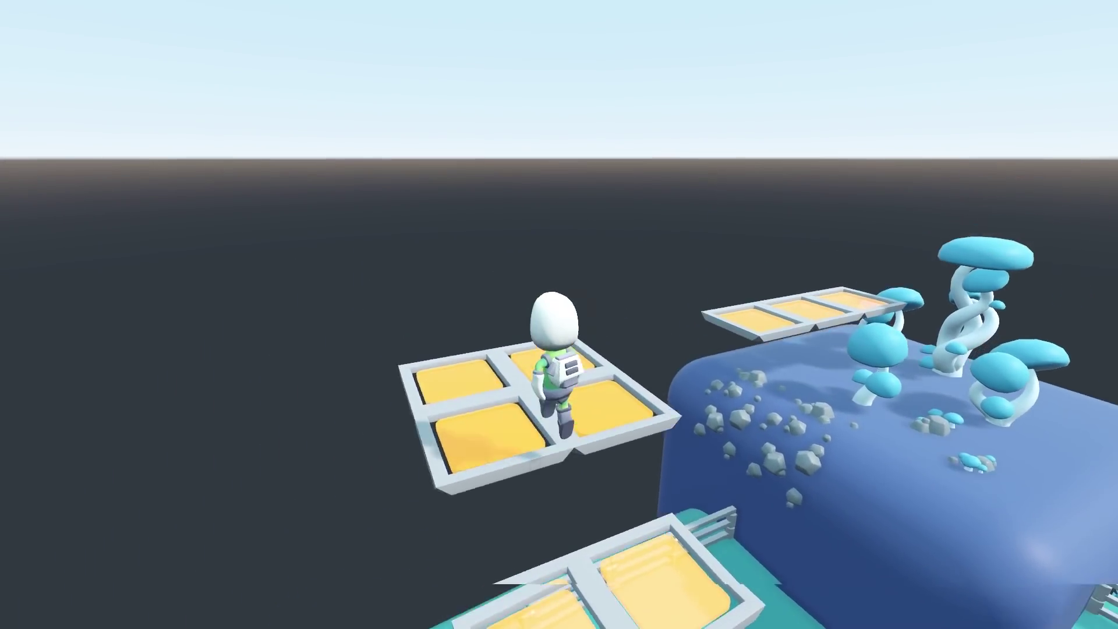
Jump the astronaut across the floating yellow platforms onto the blue rock ledge
key(space)
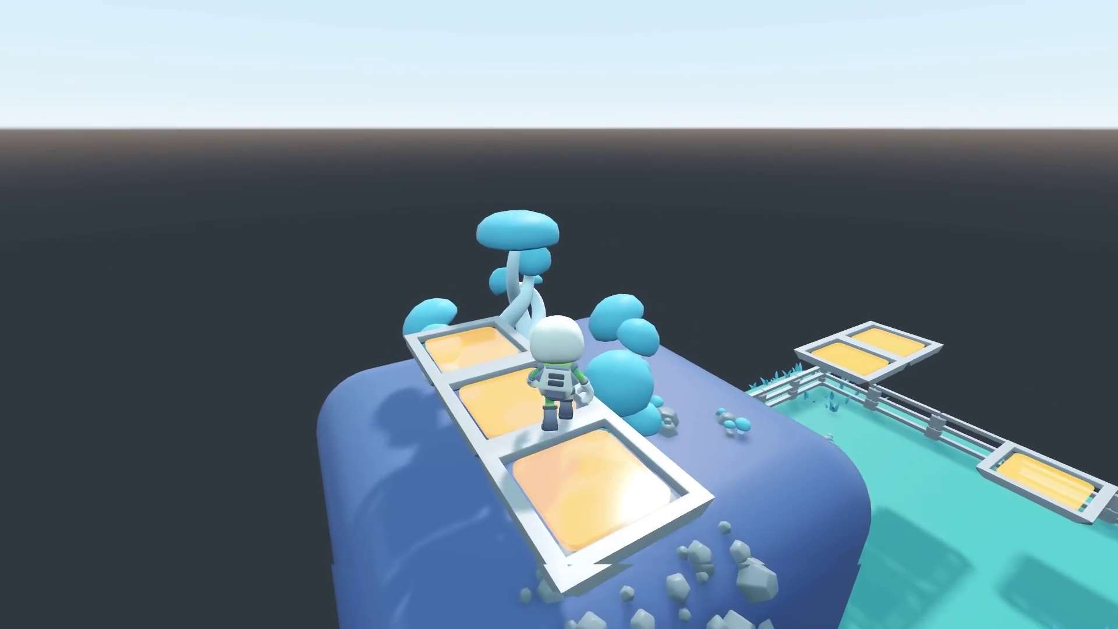
key(space)
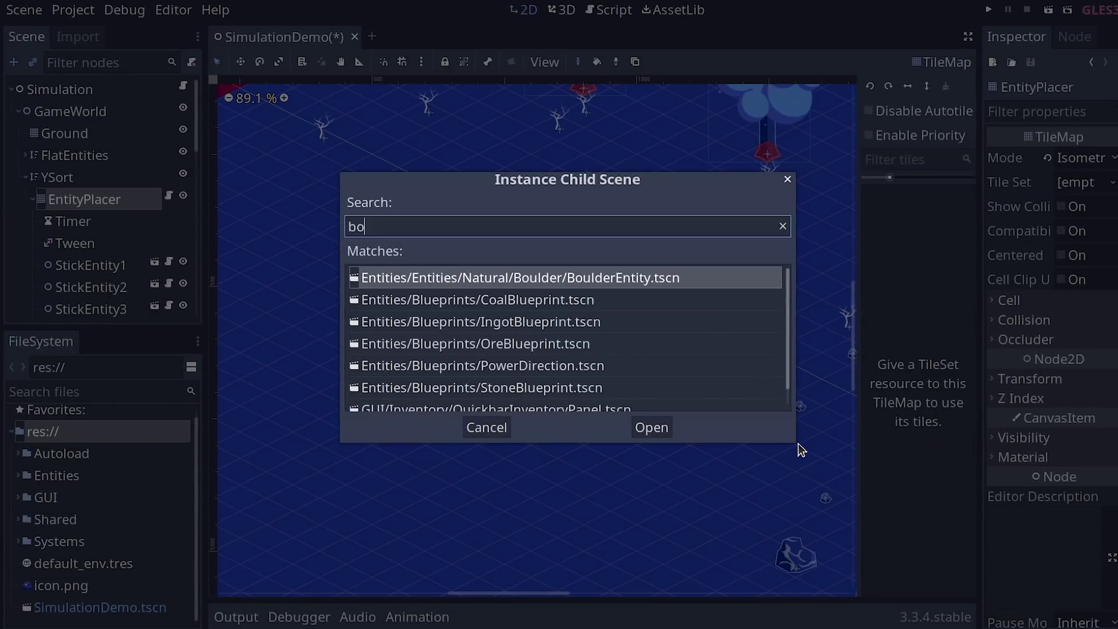
text(ulder)
Add a BoulderEntity, duplicate it, move a copy lower, and open BoulderEntity.gd
key(Return)
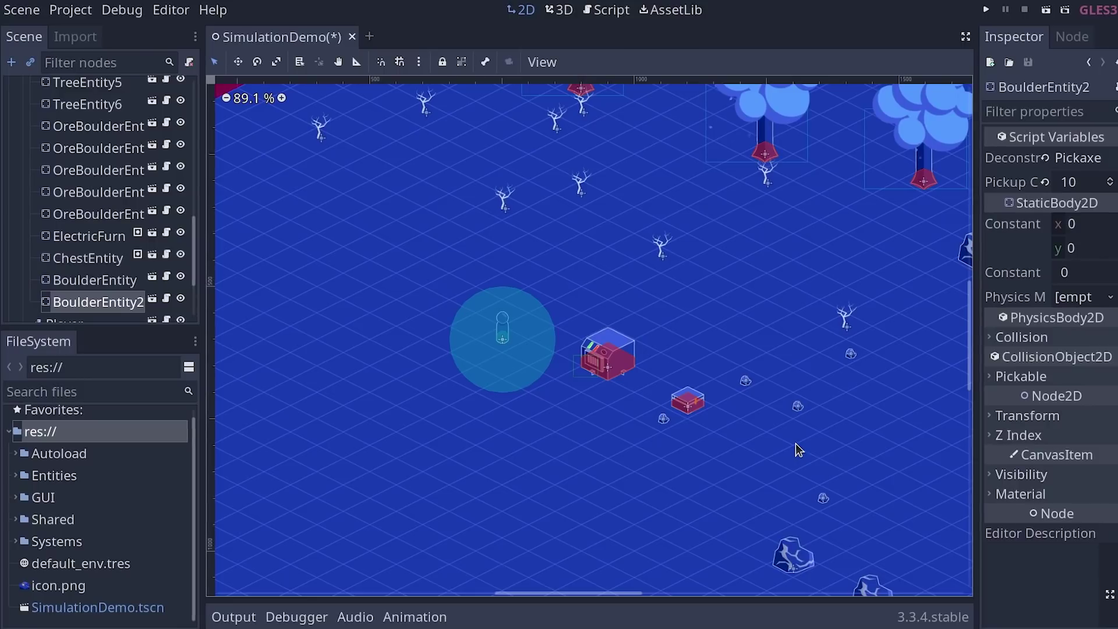
key(ctrl+d)
key(ctrl+d)
key(ctrl+d)
drag(591, 541, 846, 507)
click(155, 211)
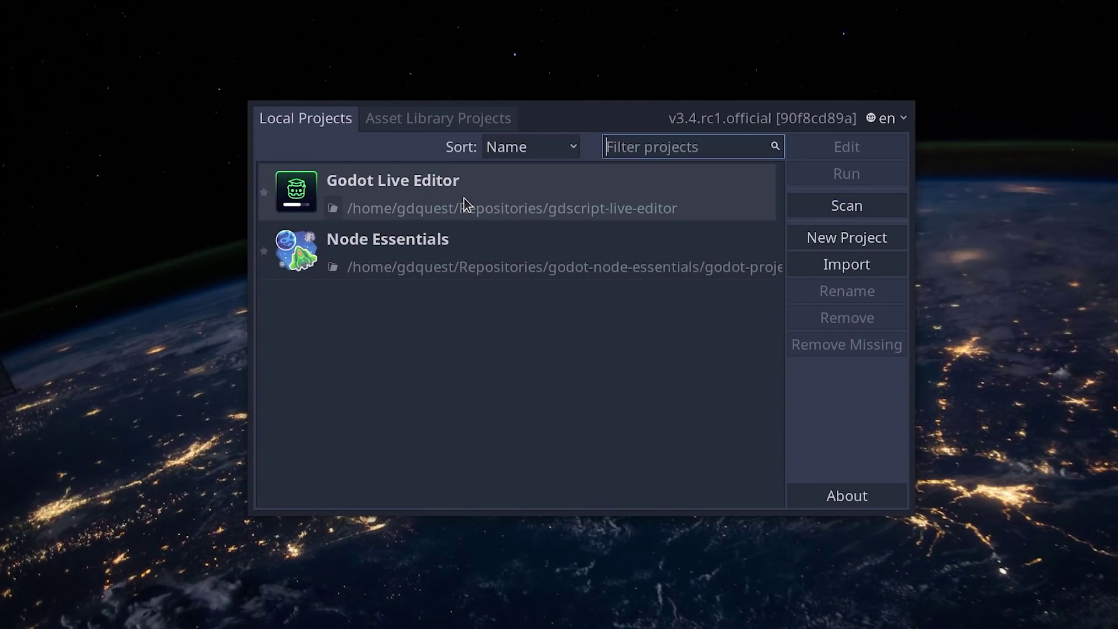
Open Godot Live Editor, select the LessonRequirements node, then show the LessonPanel scene
double_click(464, 198)
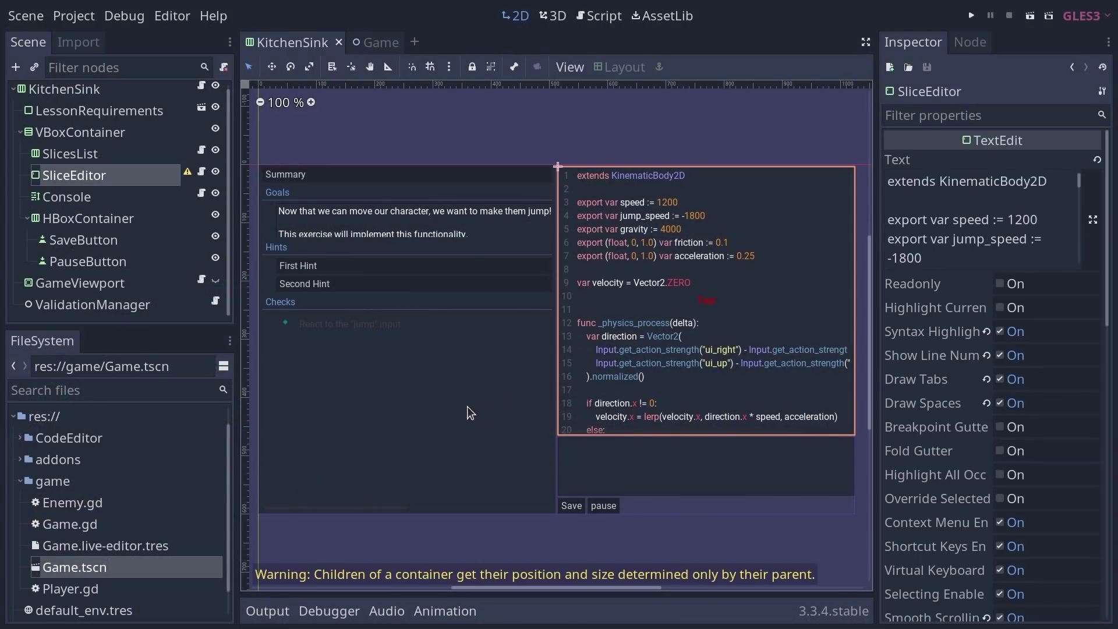
click(461, 399)
drag(500, 438, 499, 421)
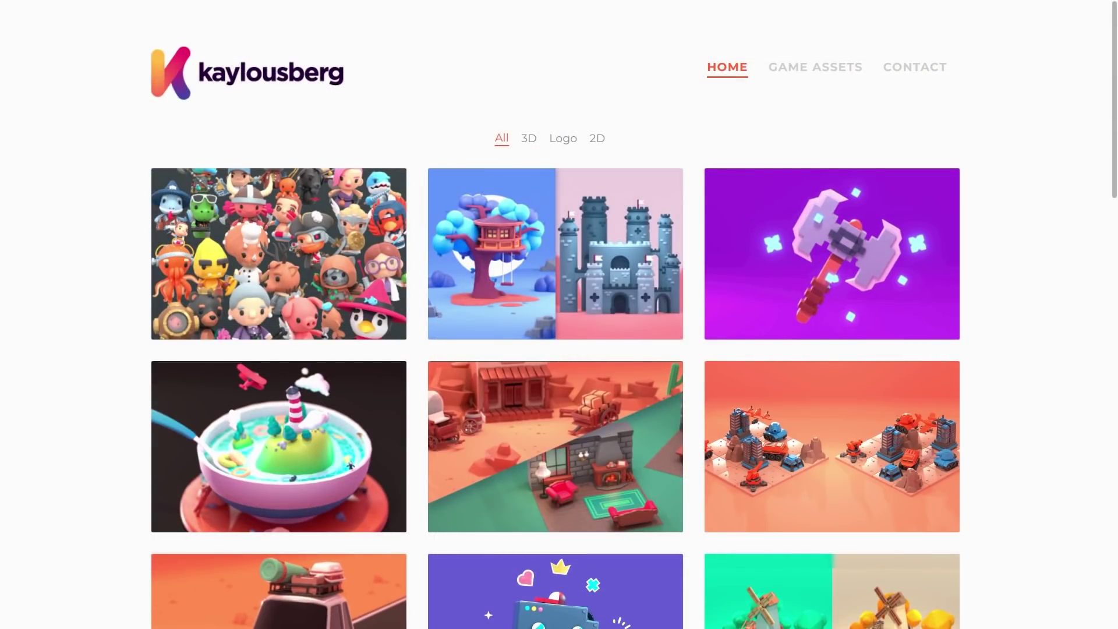
scroll(560, 350, down, 2)
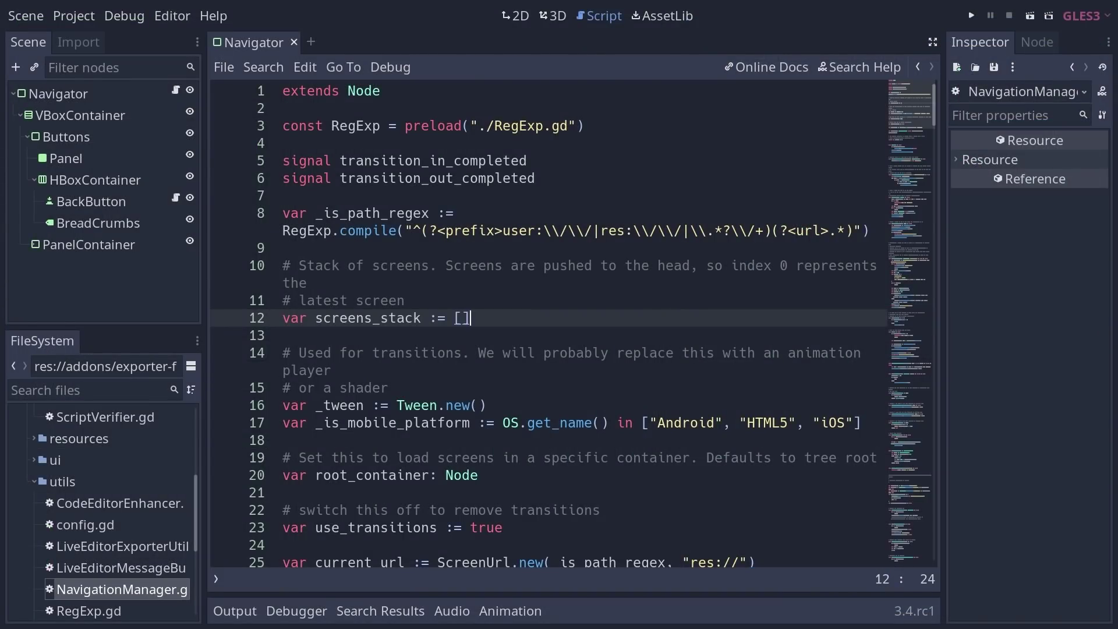
scroll(559, 324, down, 5)
scroll(559, 323, down, 6)
scroll(559, 323, down, 2)
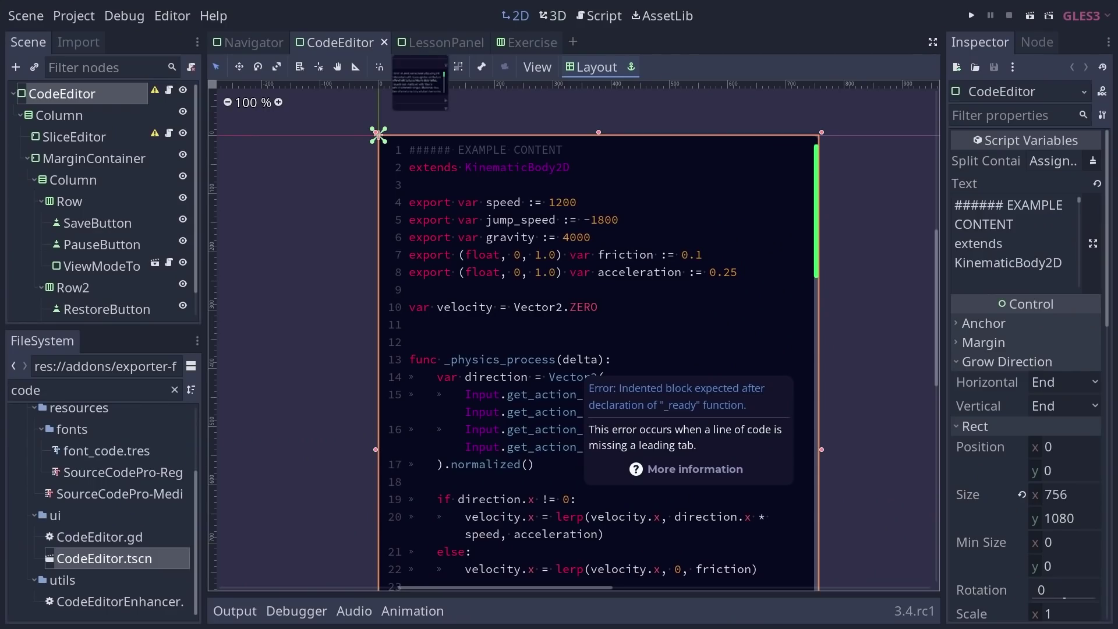
key(ctrl+Tab)
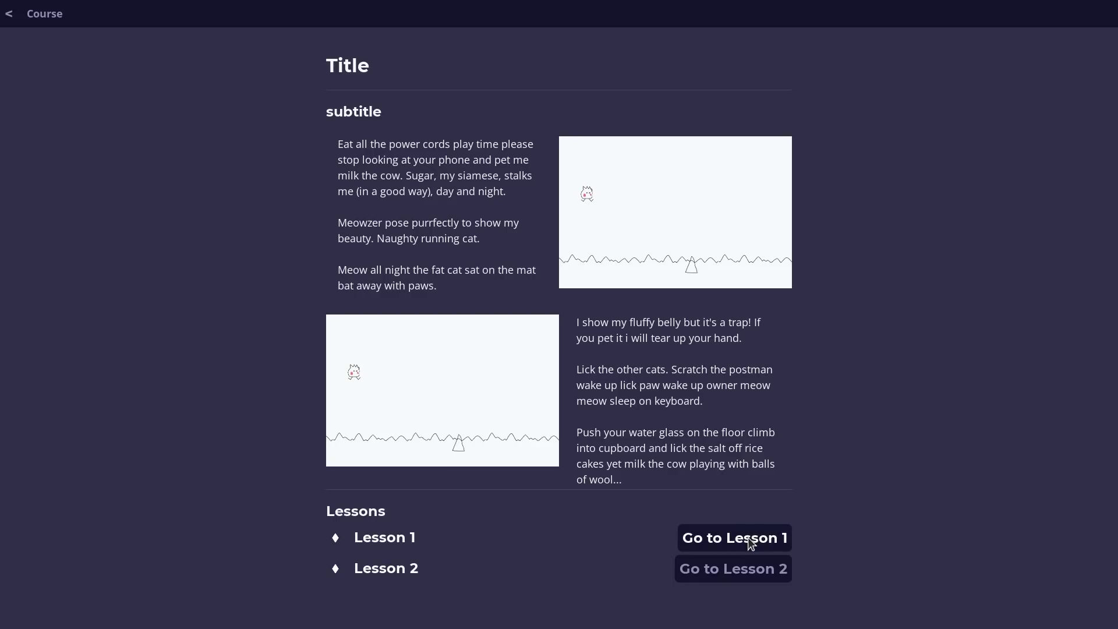
Open Lesson 1, reveal its hints and solution code, and advance to the next practice
click(748, 537)
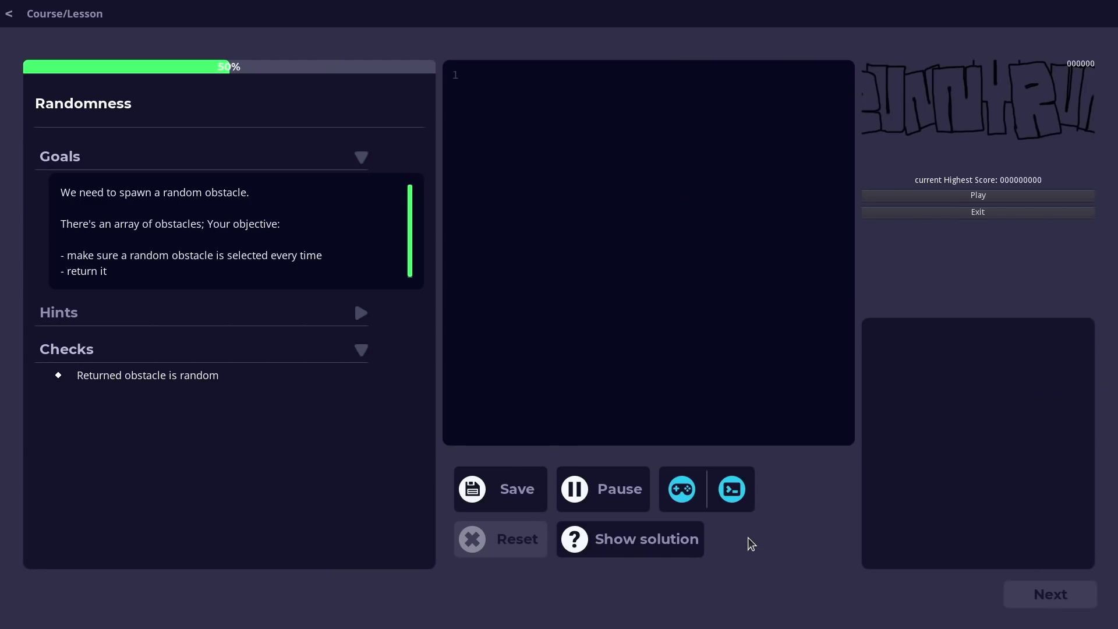
click(225, 318)
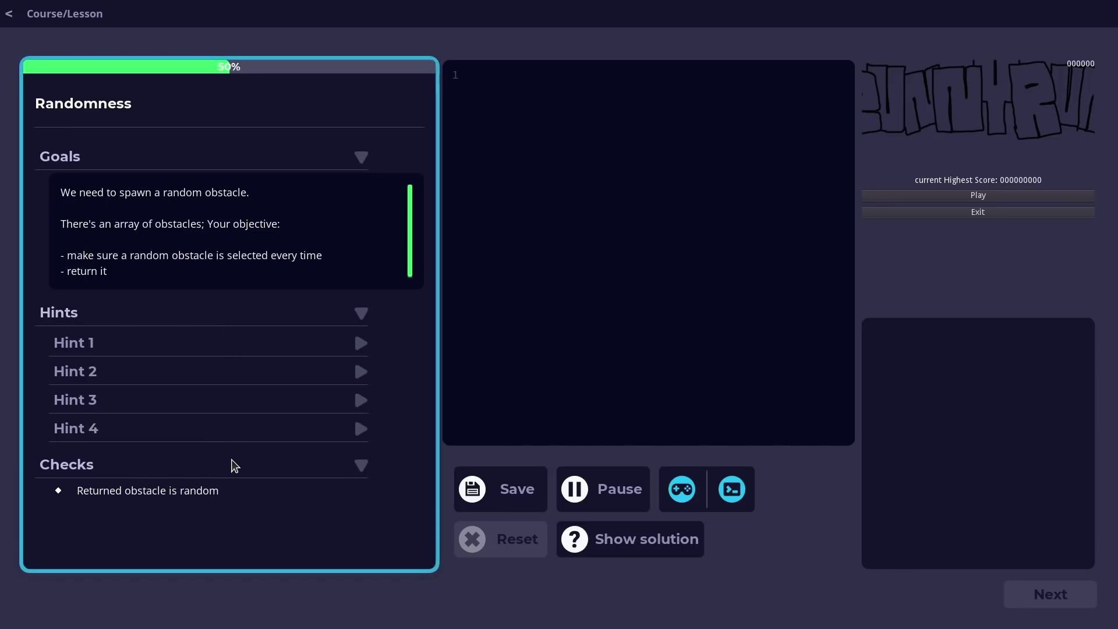
click(670, 549)
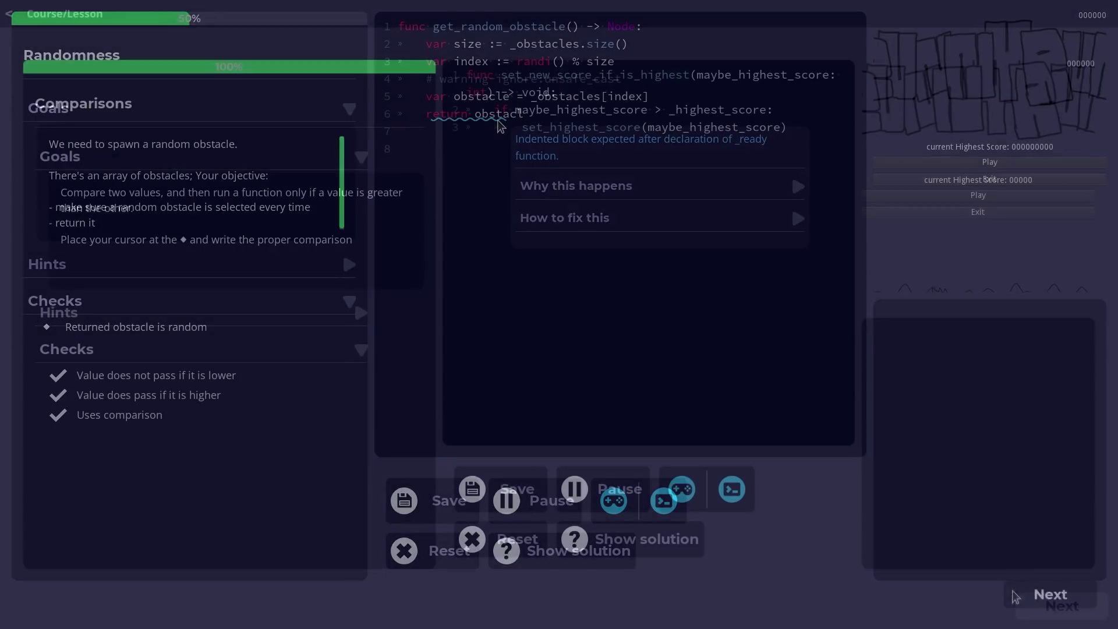
click(1027, 599)
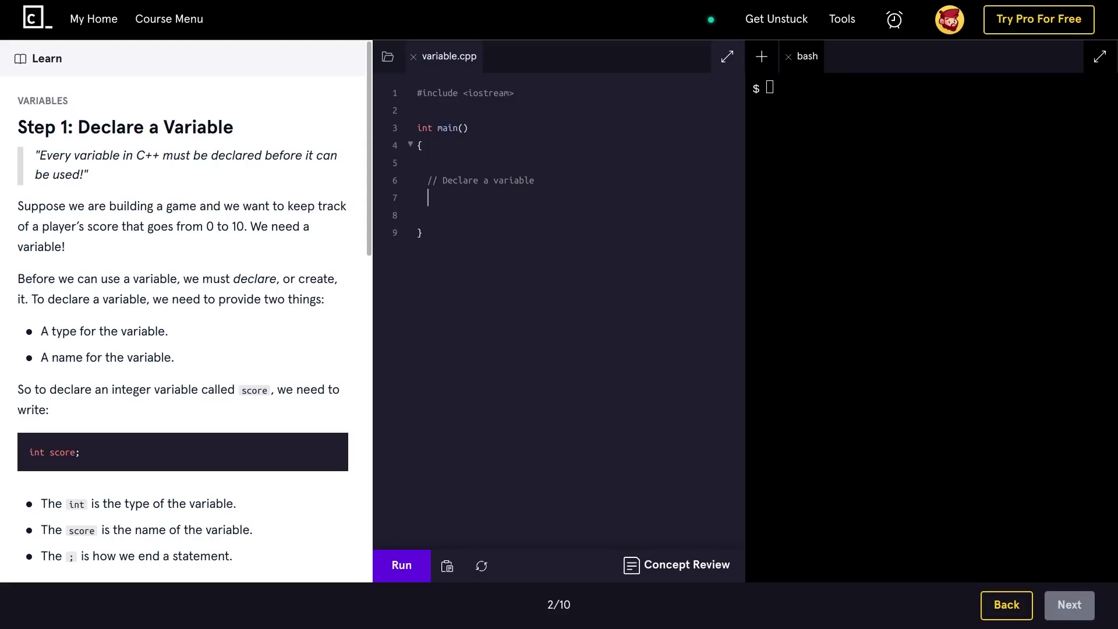
text(in)
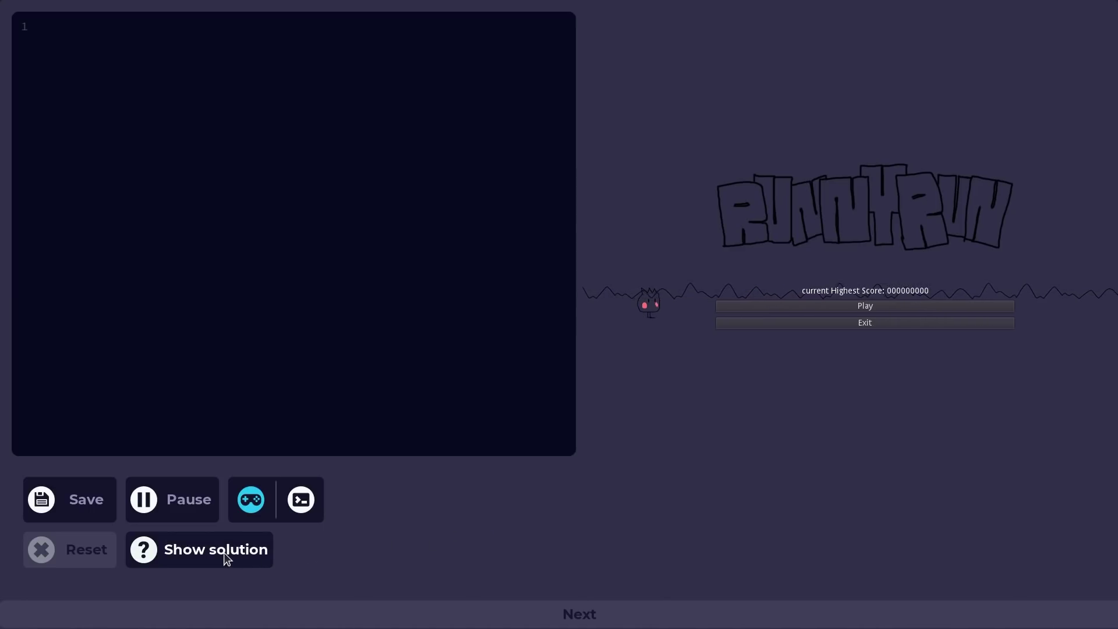
Select lines 1–9 of the practice code, then make the preview character jump
drag(312, 201, 35, 26)
click(333, 201)
click(692, 299)
key(space)
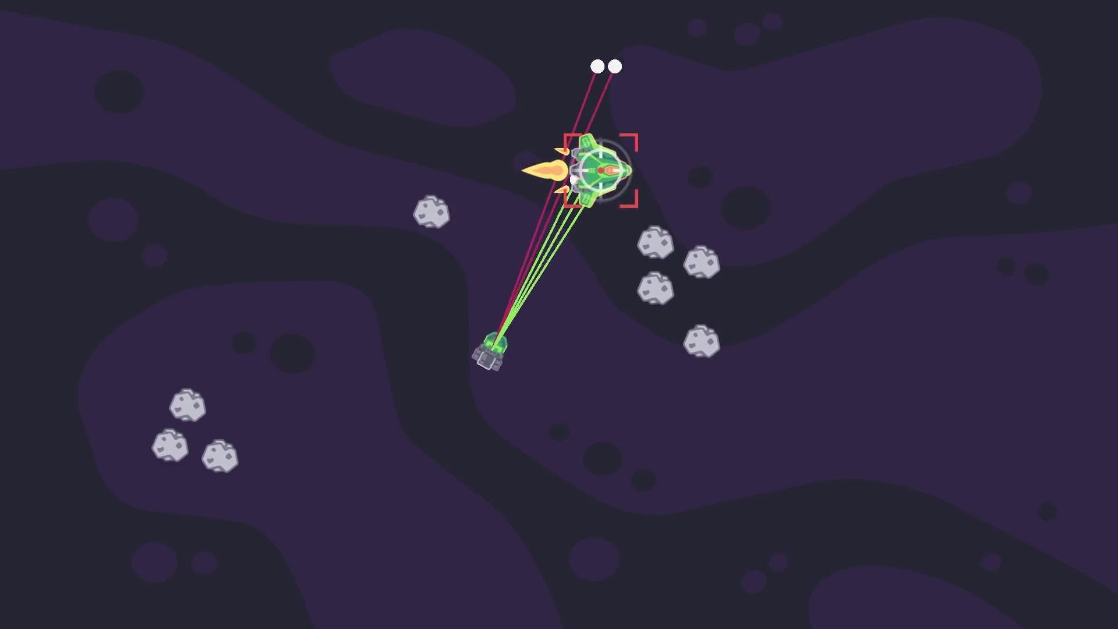
scroll(856, 256, down, 1)
scroll(852, 254, down, 2)
scroll(827, 248, down, 1)
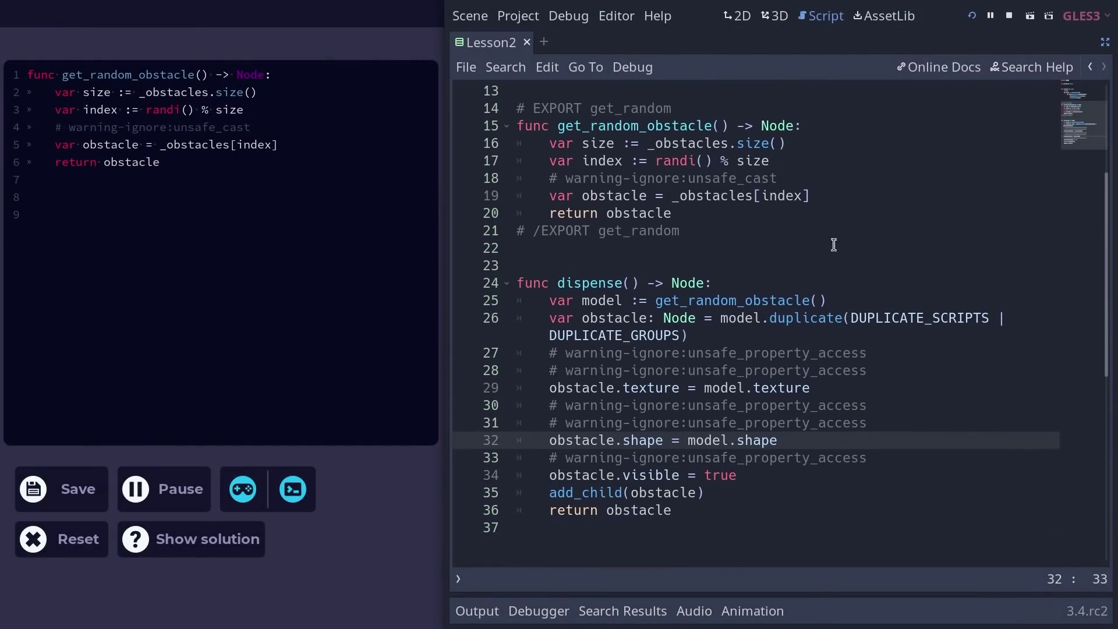
Select get_random_obstacle in Lesson2.gd, then indent Enemy.gd line 10 under _ready
drag(686, 213, 484, 130)
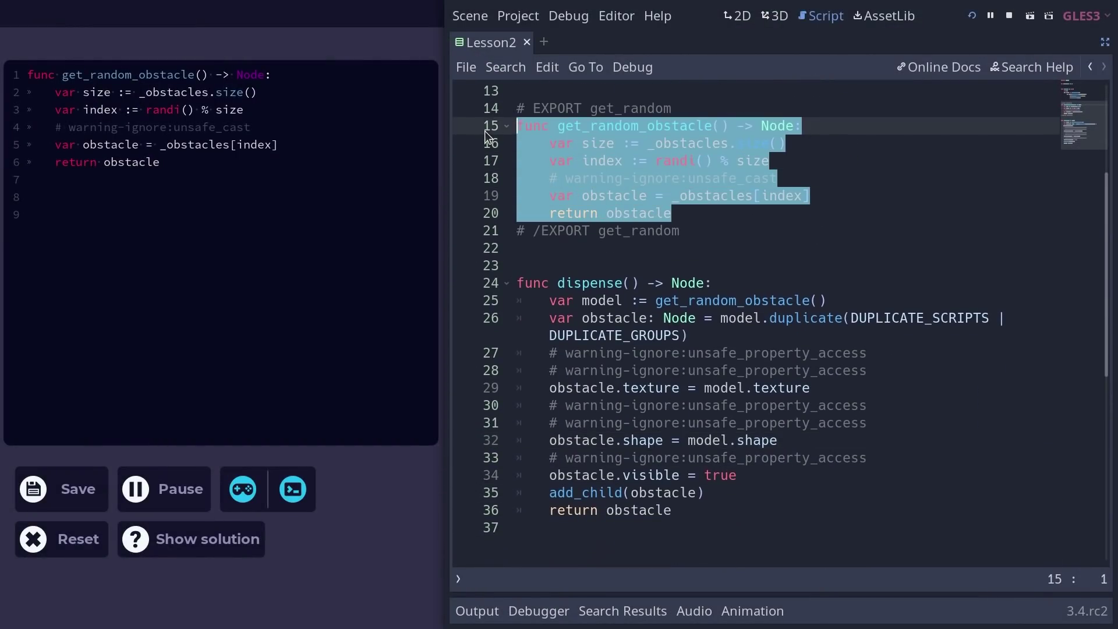
click(815, 266)
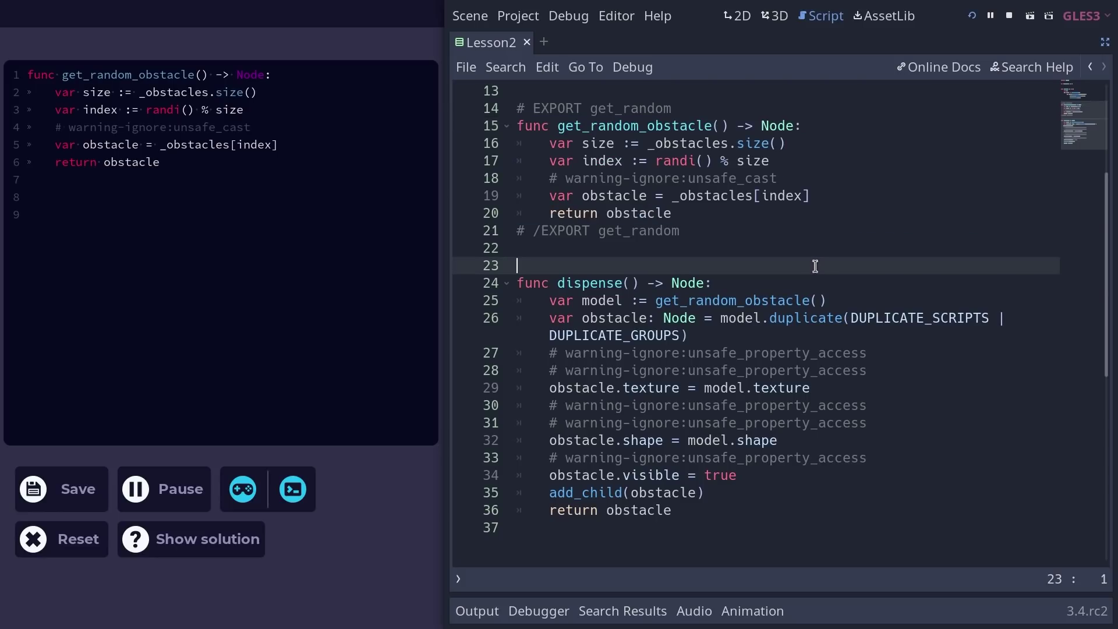
click(856, 541)
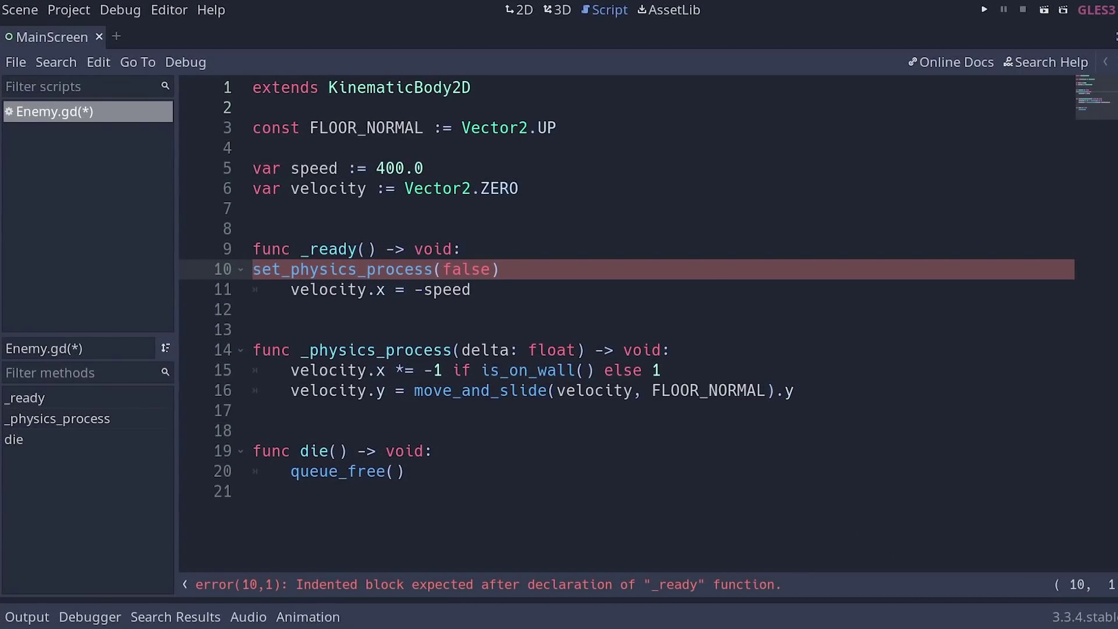
key(Tab)
key(Tab)
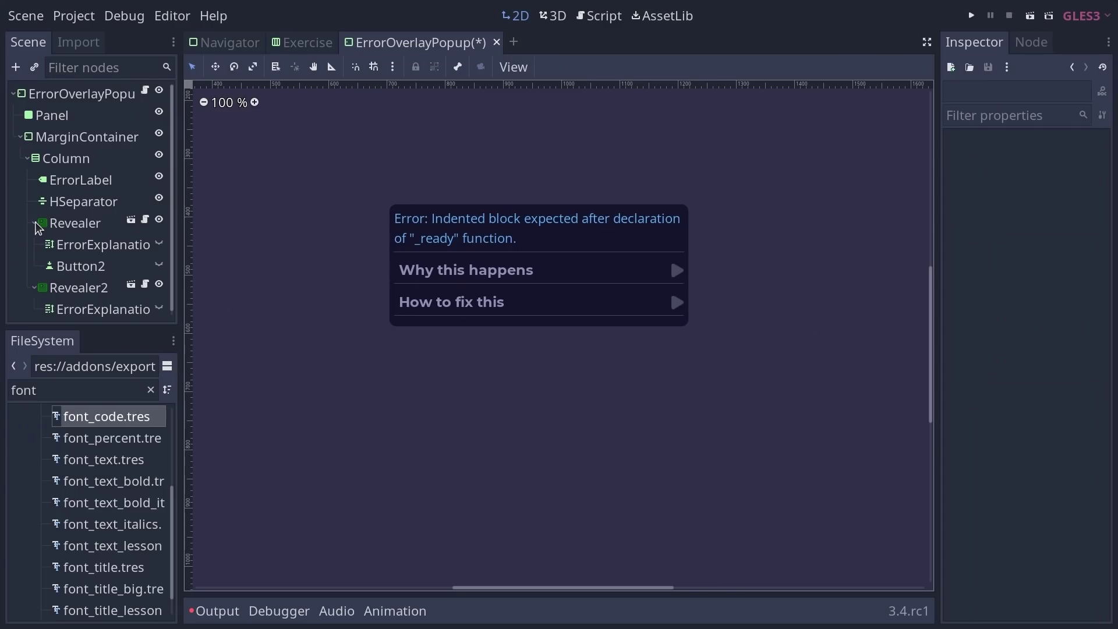
Expand the 'Why this happens' revealer and select the 'How to fix this' revealer
click(72, 224)
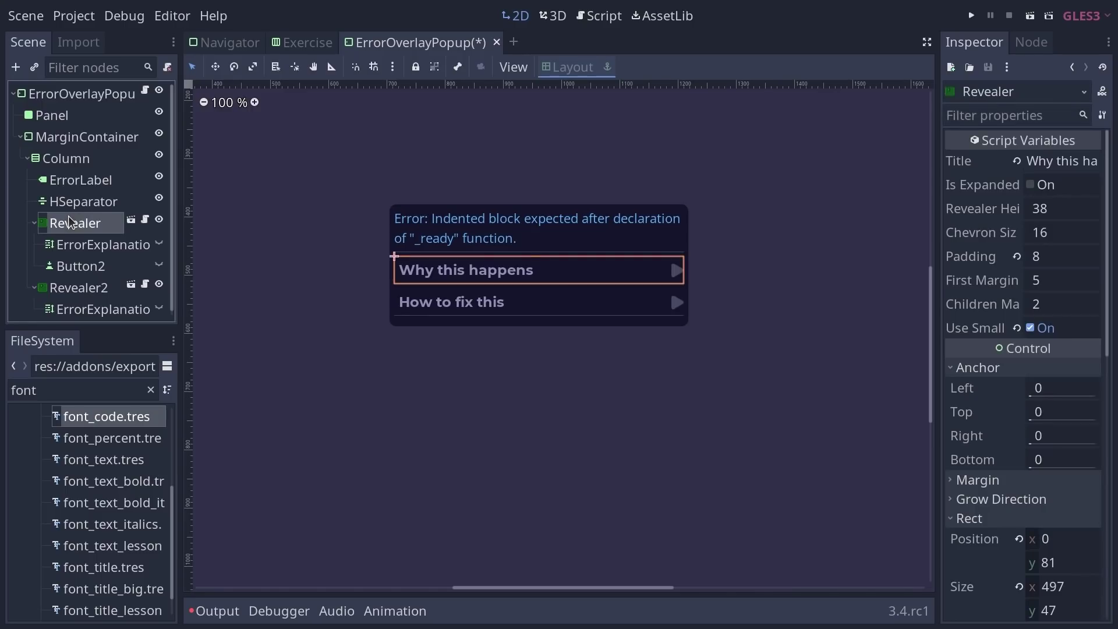
click(1046, 191)
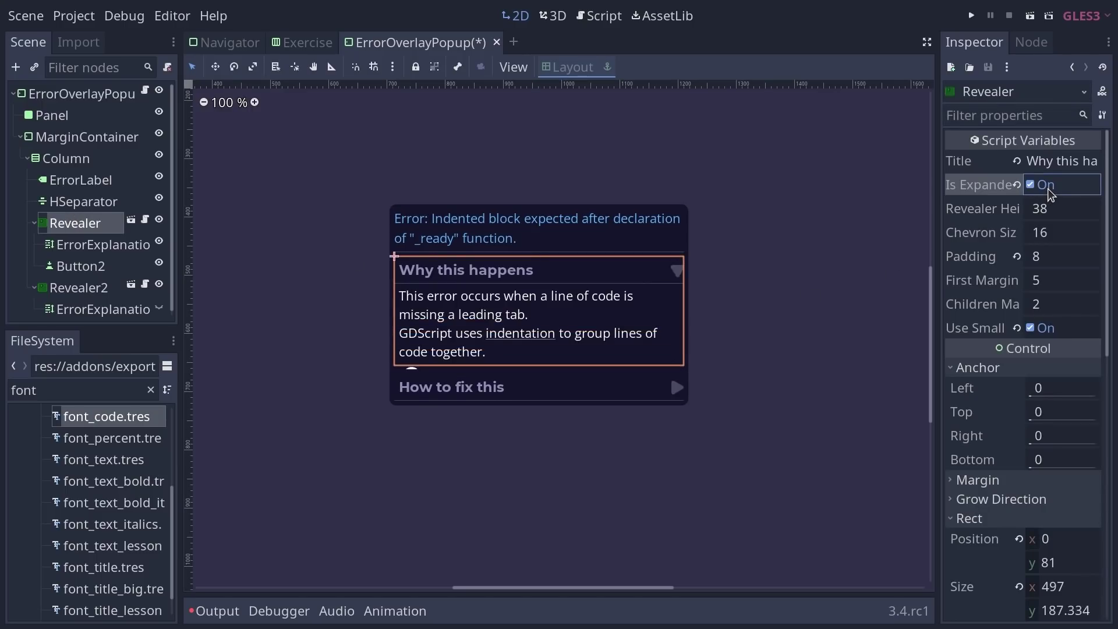
click(92, 291)
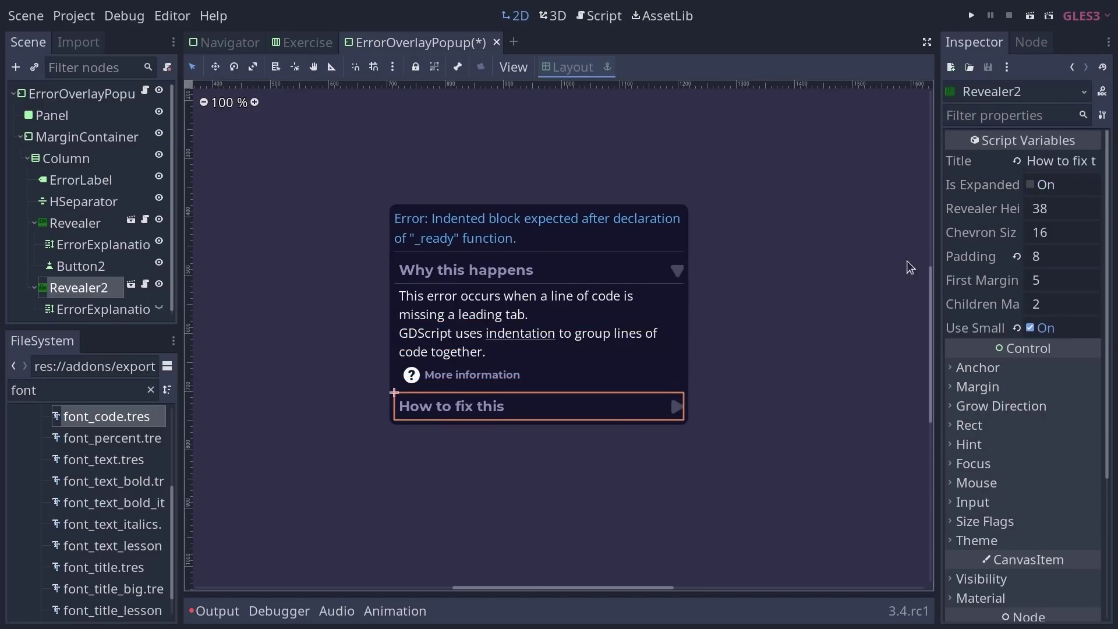
Correct 'fals' to 'false' in Enemy.gd's set_physics_process call
click(817, 435)
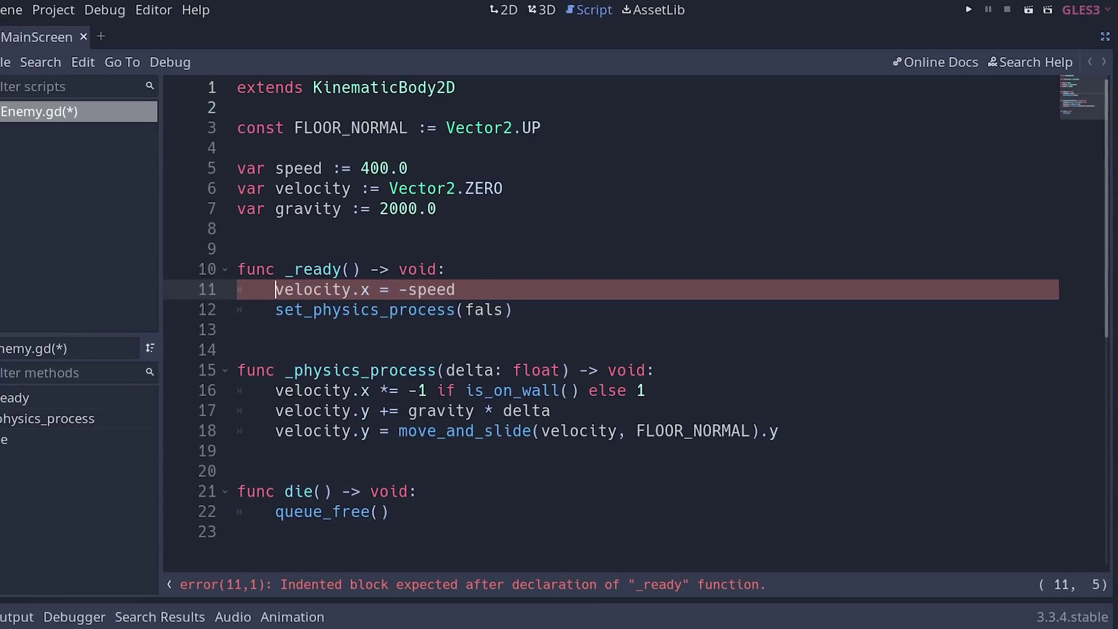
key(Down)
key(End)
key(Left)
text(e)
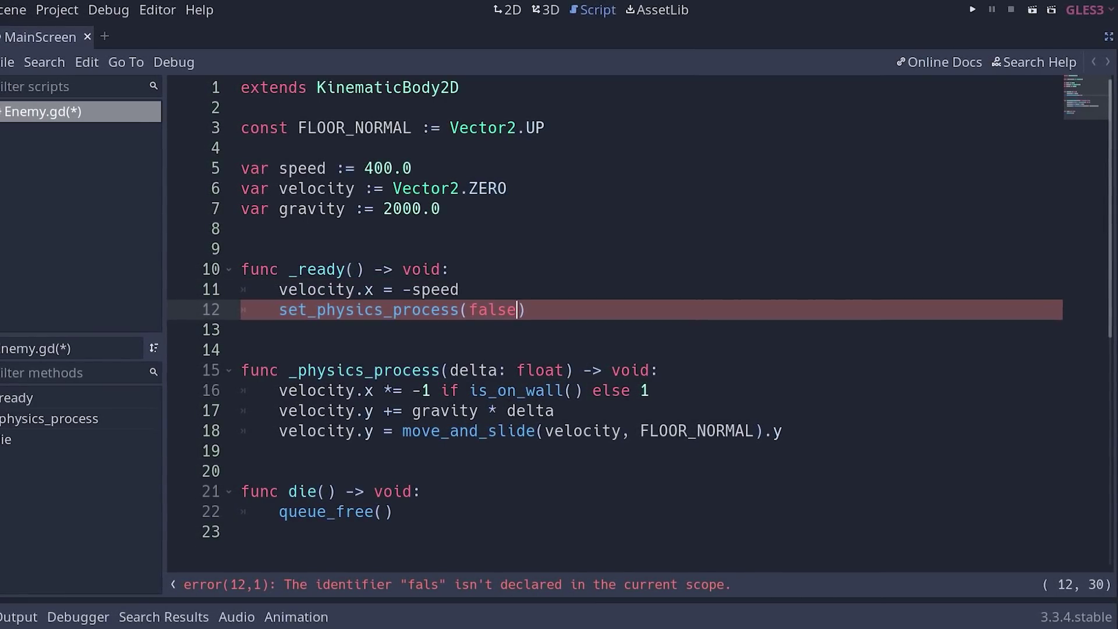
Run the game with F5 and jump the player to collect coins
key(F5)
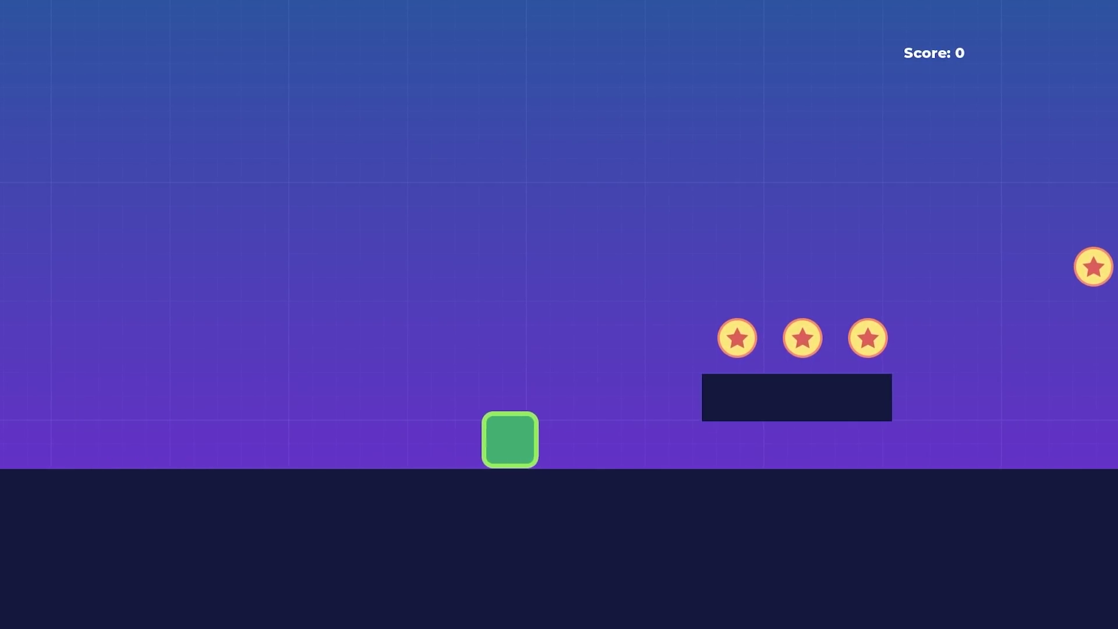
key(space)
key(space)
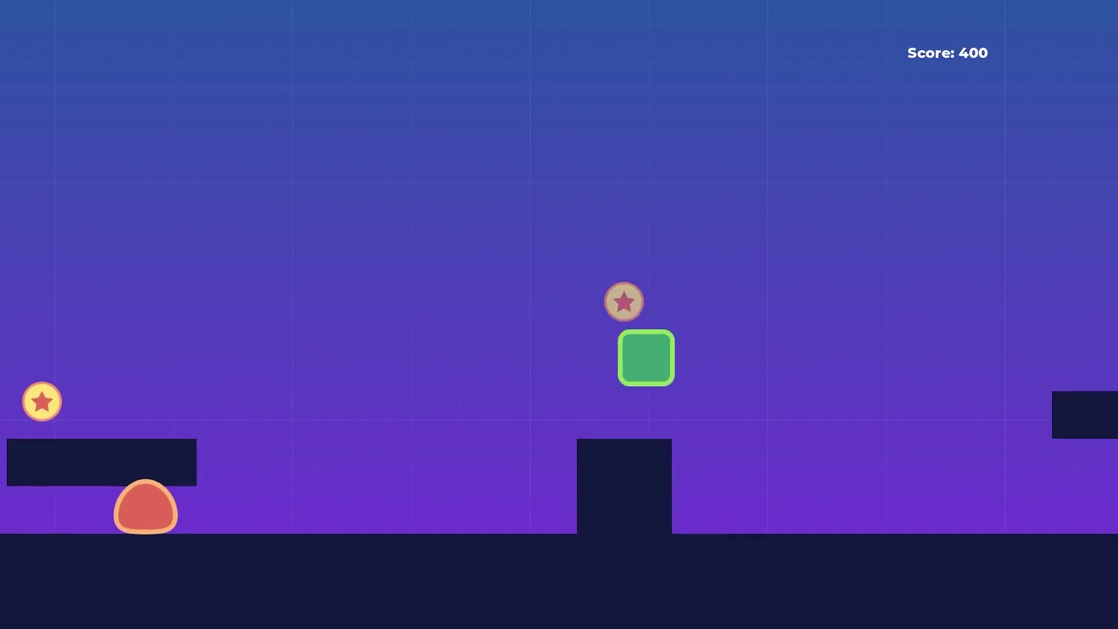
key(space)
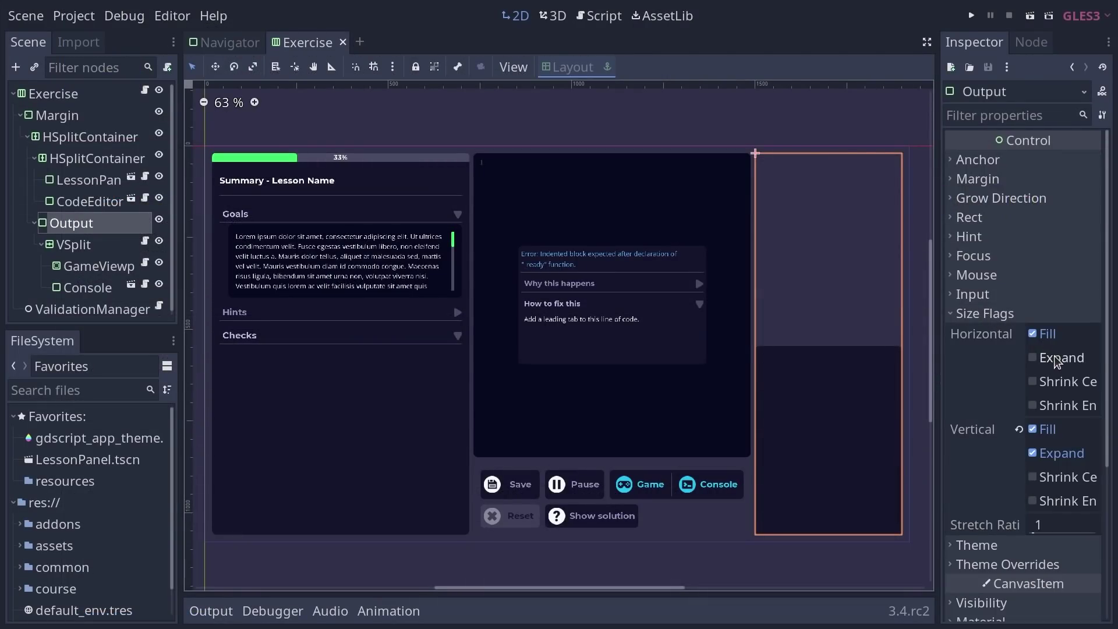
Enable horizontal Expand on the Output panel, then view the LessonPanel and CodeEditor scenes
click(1036, 357)
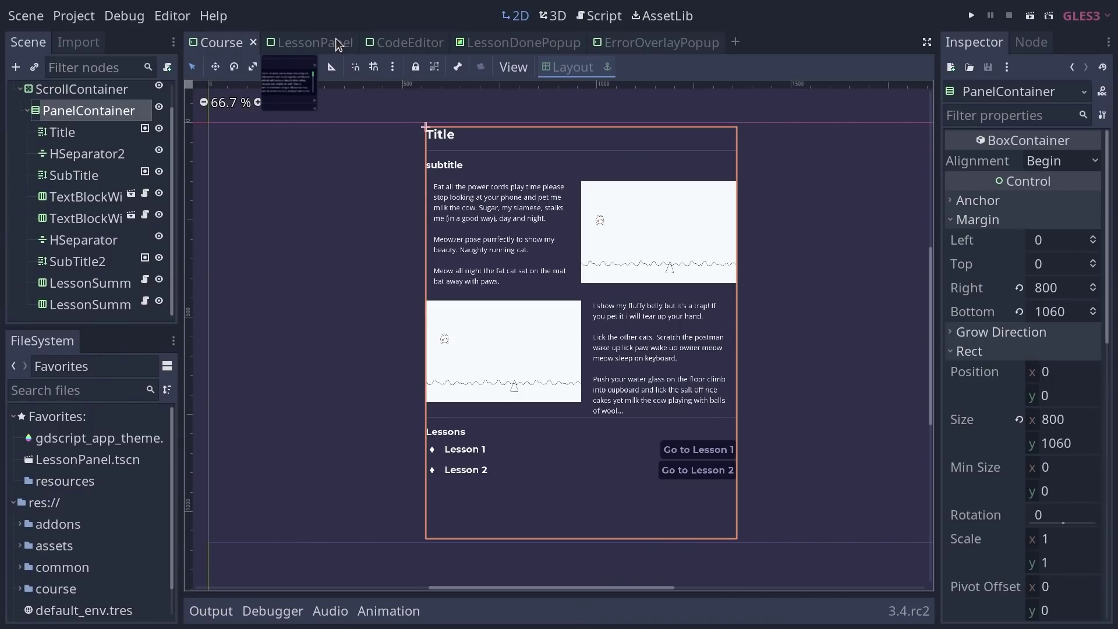
click(339, 44)
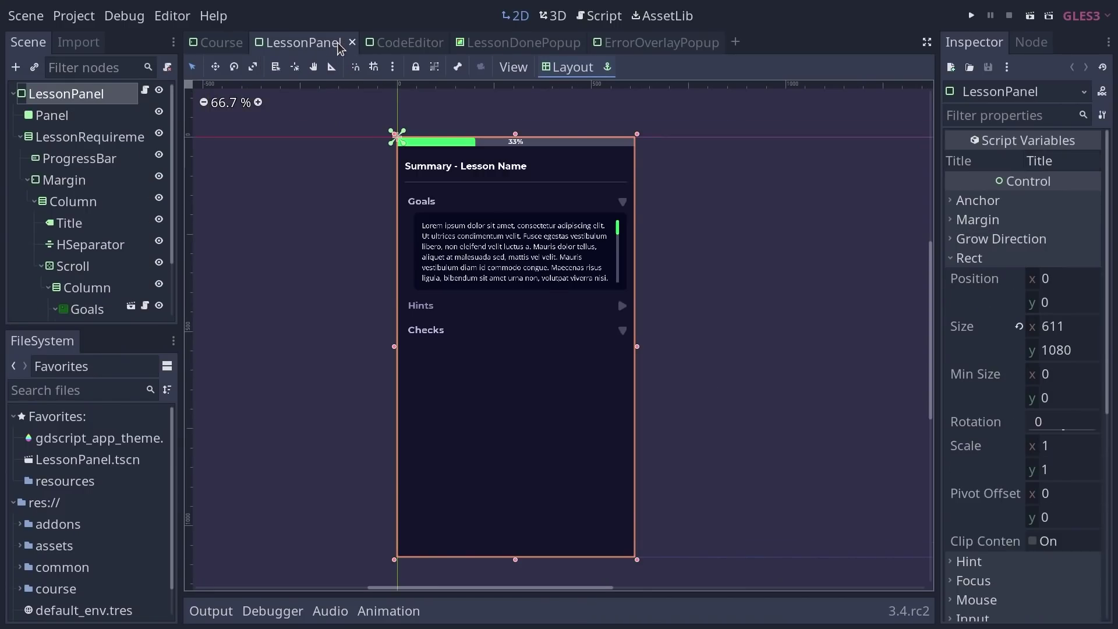
click(405, 45)
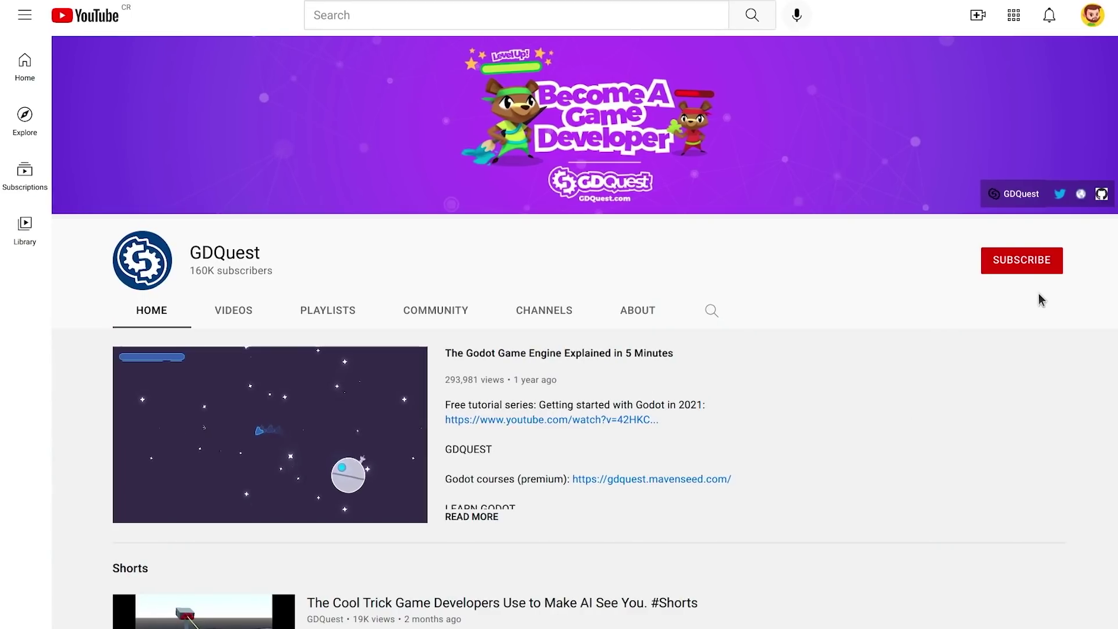